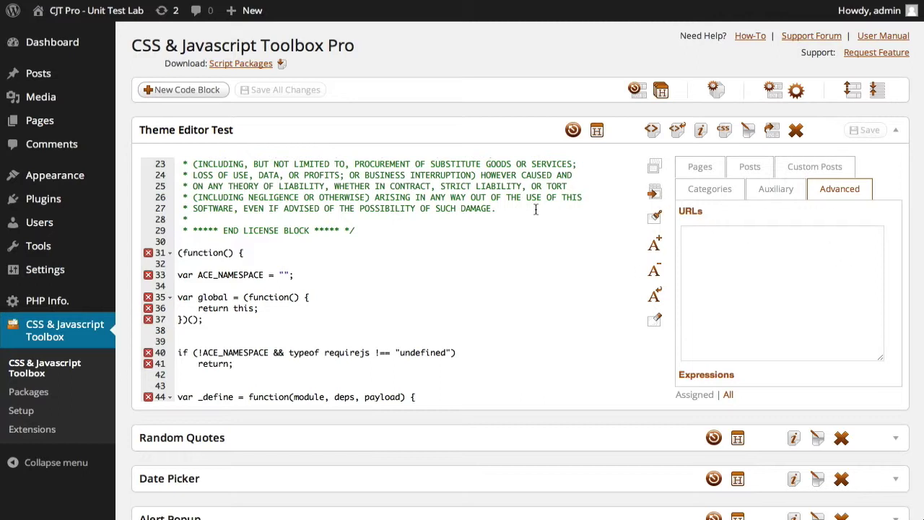
- Open the editor colour theme list for the Theme Editor Test code block
{"action": "left_click", "coordinate": [654, 221]}
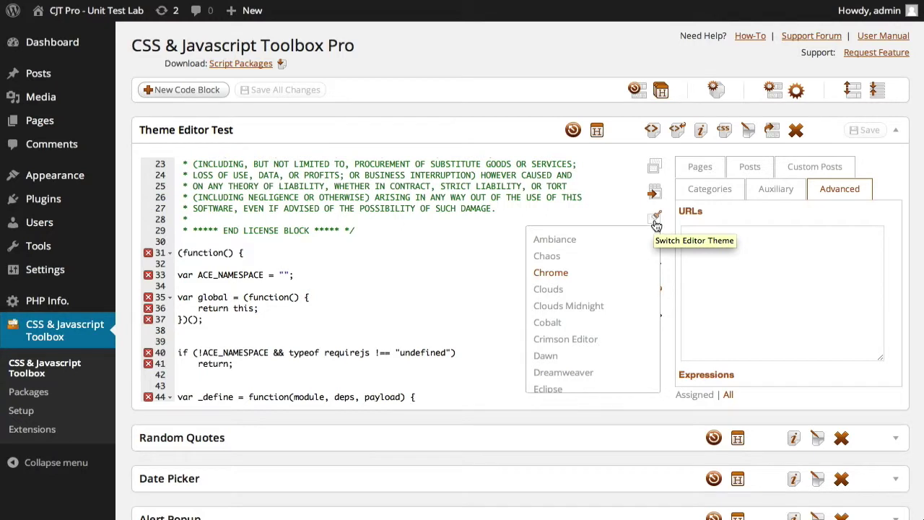
- Toggle the editor theme list closed and open again several times
{"action": "left_click", "coordinate": [656, 223]}
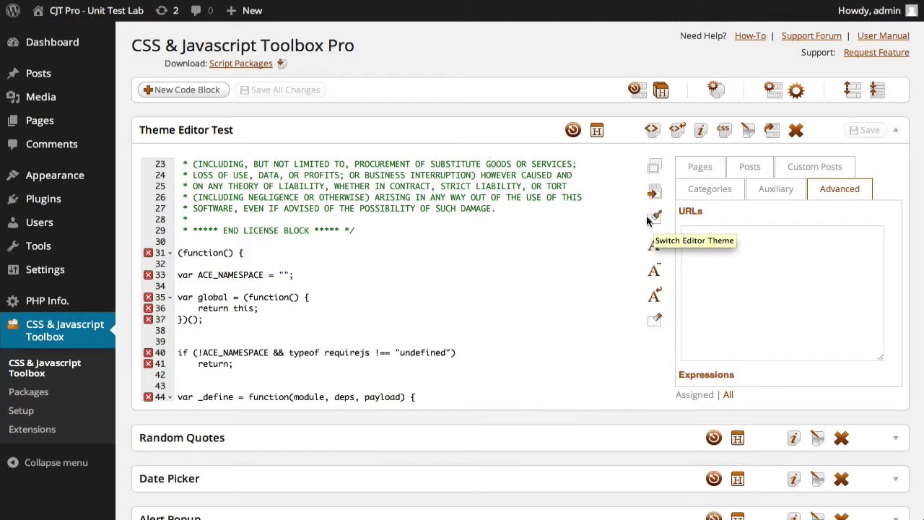
{"action": "left_click", "coordinate": [654, 222]}
{"action": "left_click", "coordinate": [654, 222]}
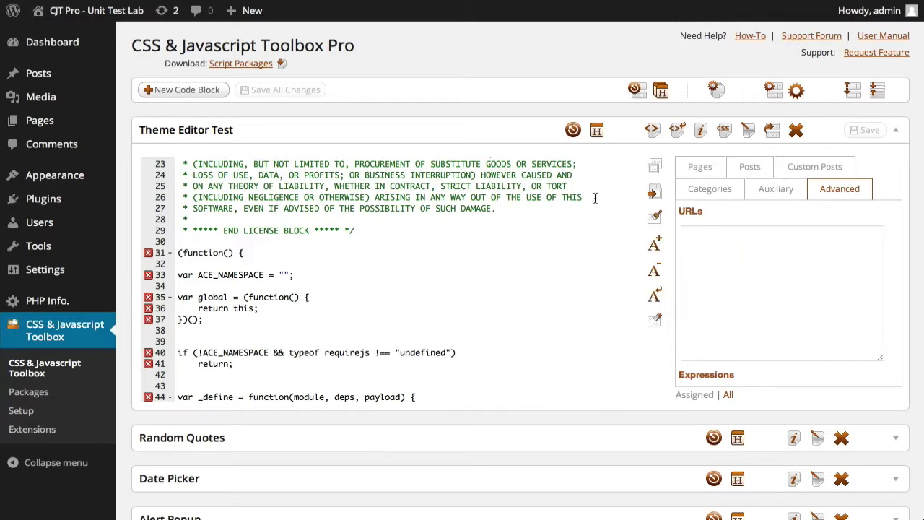
{"action": "left_click", "coordinate": [655, 220]}
{"action": "left_click", "coordinate": [573, 238]}
{"action": "left_click", "coordinate": [654, 219]}
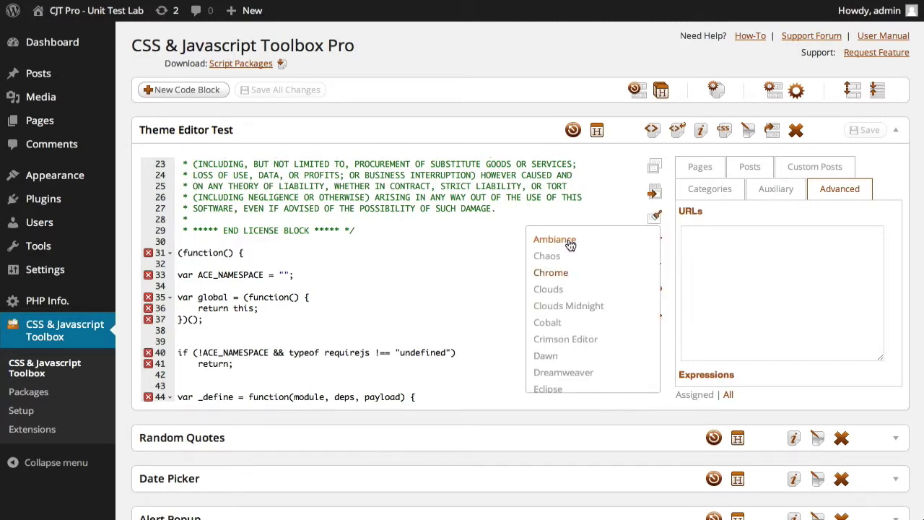
- Preview Ambiance, Chrome, Clouds, Clouds Midnight, Cobalt, Crimson Editor, Dawn and Dreamweaver themes
{"action": "left_click", "coordinate": [570, 242]}
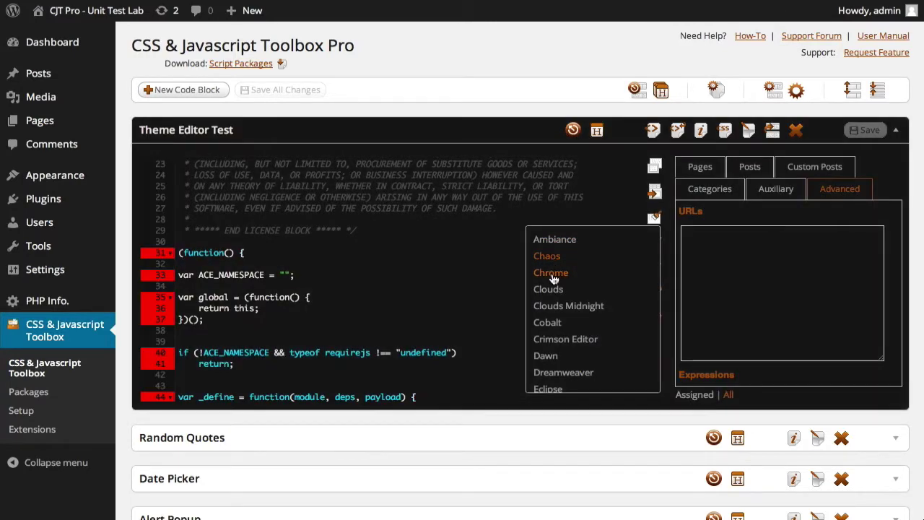
{"action": "left_click", "coordinate": [551, 275]}
{"action": "left_click", "coordinate": [555, 291]}
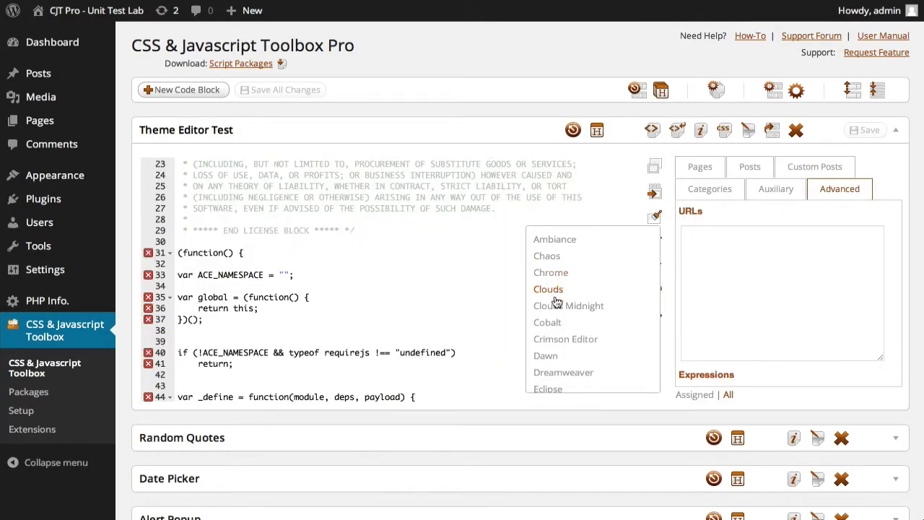
{"action": "left_click", "coordinate": [557, 308]}
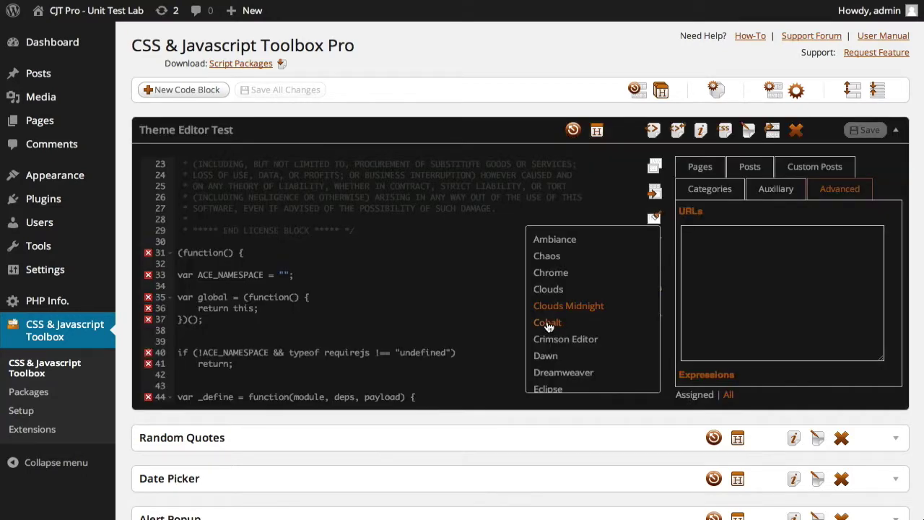
{"action": "left_click", "coordinate": [548, 325]}
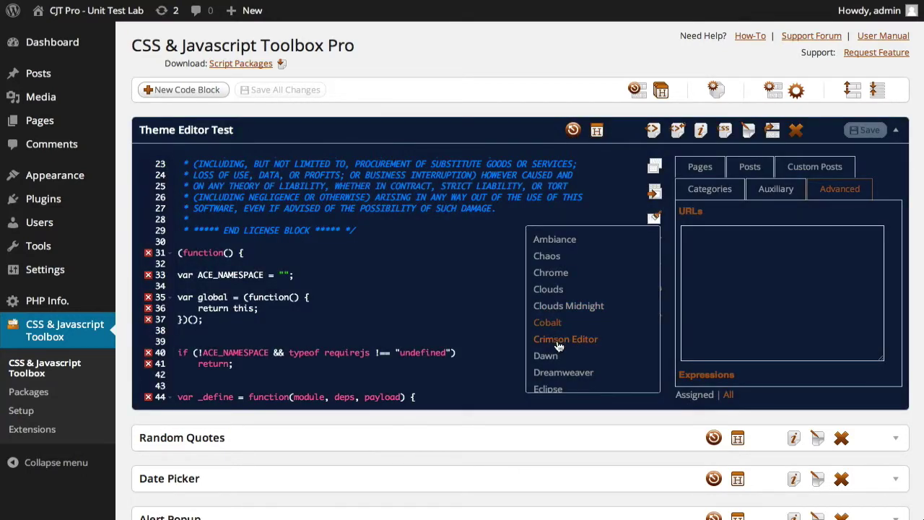
{"action": "left_click", "coordinate": [560, 342]}
{"action": "scroll", "coordinate": [559, 346], "scroll_direction": "down", "scroll_amount": 1}
{"action": "left_click", "coordinate": [547, 343]}
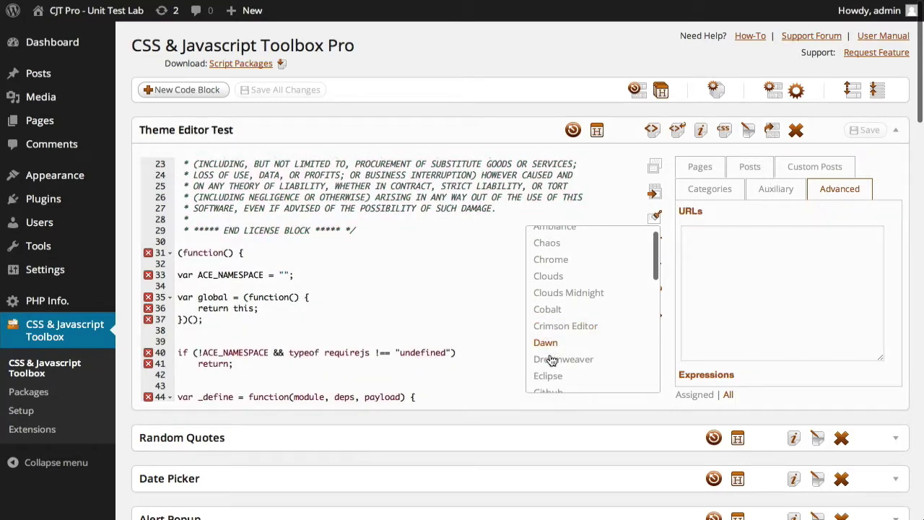
{"action": "left_click", "coordinate": [551, 360]}
- Preview Eclipse, Idle Fingers, Katzenmilch, Kr, Kuroir, Merbivore Soft and Mono Industrial themes
{"action": "scroll", "coordinate": [577, 325], "scroll_direction": "down", "scroll_amount": 2}
{"action": "left_click", "coordinate": [553, 352]}
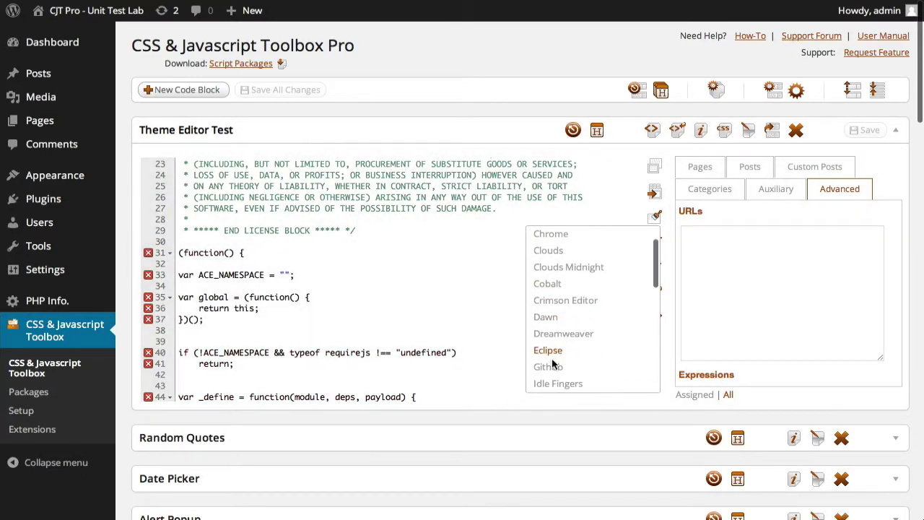
{"action": "left_click", "coordinate": [580, 384]}
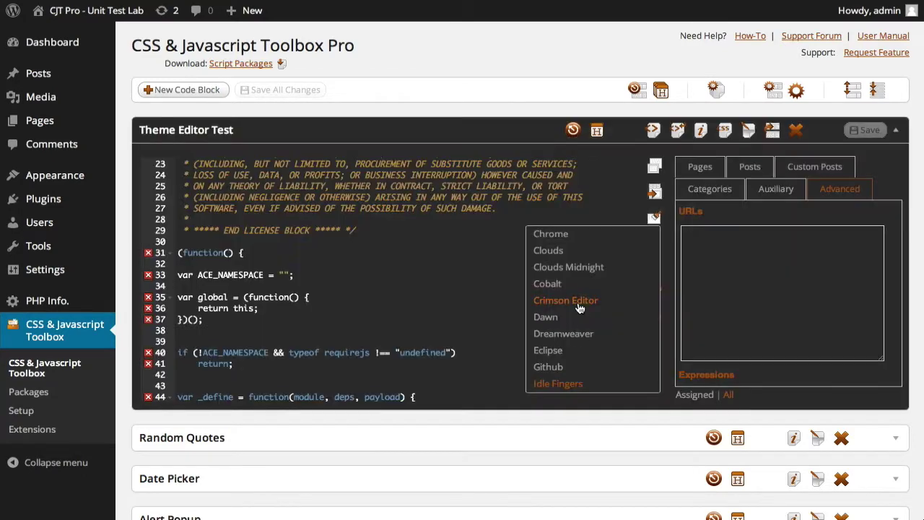
{"action": "scroll", "coordinate": [578, 307], "scroll_direction": "down", "scroll_amount": 3}
{"action": "scroll", "coordinate": [581, 296], "scroll_direction": "down", "scroll_amount": 2}
{"action": "left_click", "coordinate": [559, 326]}
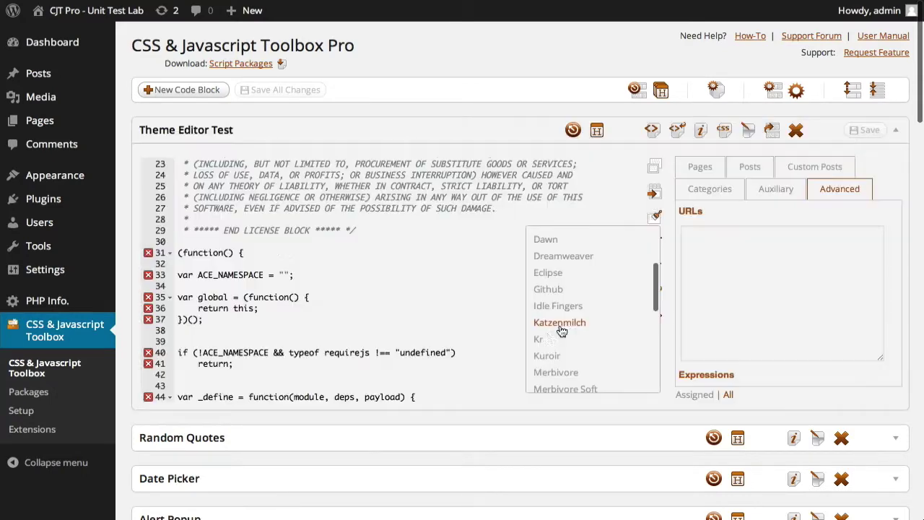
{"action": "left_click", "coordinate": [539, 340]}
{"action": "left_click", "coordinate": [546, 356]}
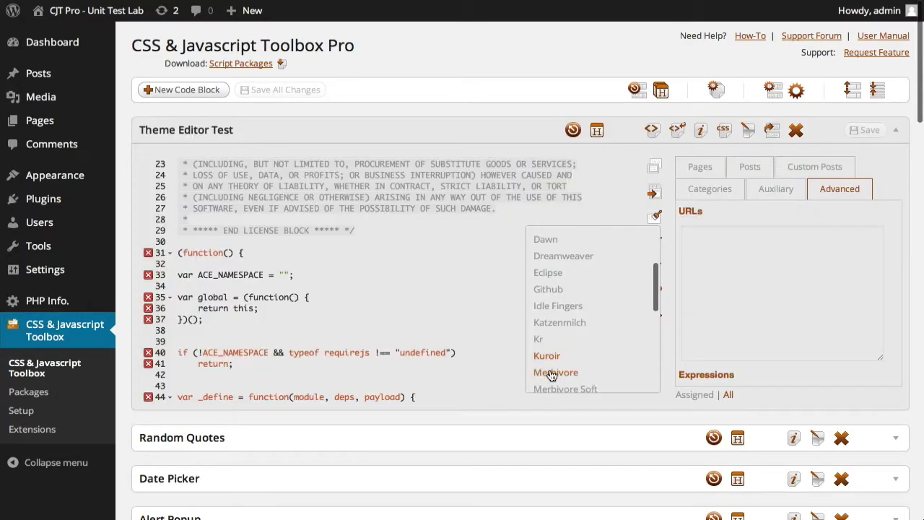
{"action": "scroll", "coordinate": [589, 330], "scroll_direction": "down", "scroll_amount": 3}
{"action": "left_click", "coordinate": [563, 328]}
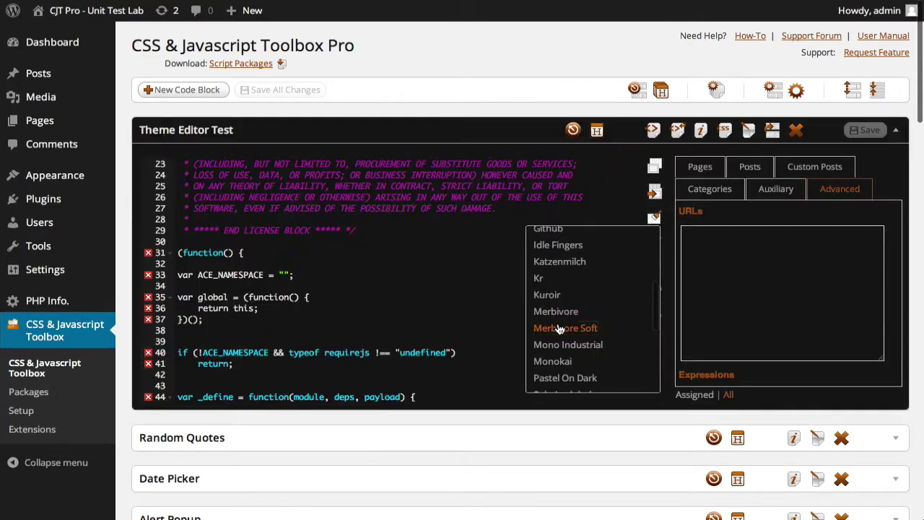
{"action": "left_click", "coordinate": [560, 346]}
- Preview Monokai, Solarized Dark, Solarized Light, Terminal, Textmate, Tomorrow and Tomorrow Night themes
{"action": "scroll", "coordinate": [563, 340], "scroll_direction": "down", "scroll_amount": 1}
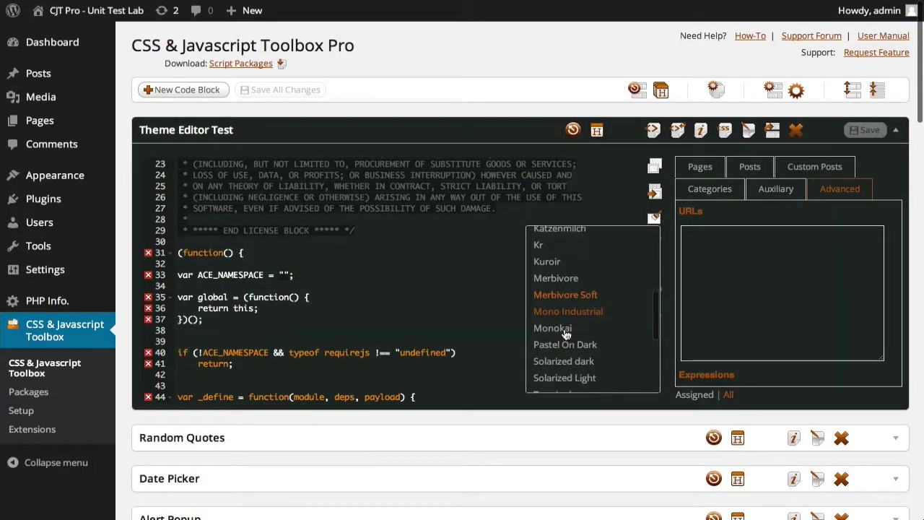
{"action": "left_click", "coordinate": [566, 329]}
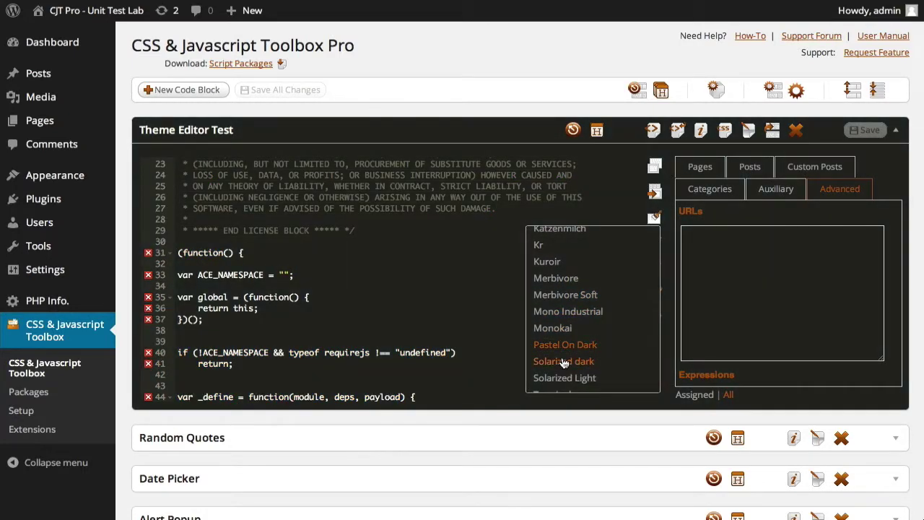
{"action": "left_click", "coordinate": [565, 362]}
{"action": "scroll", "coordinate": [587, 331], "scroll_direction": "down", "scroll_amount": 1}
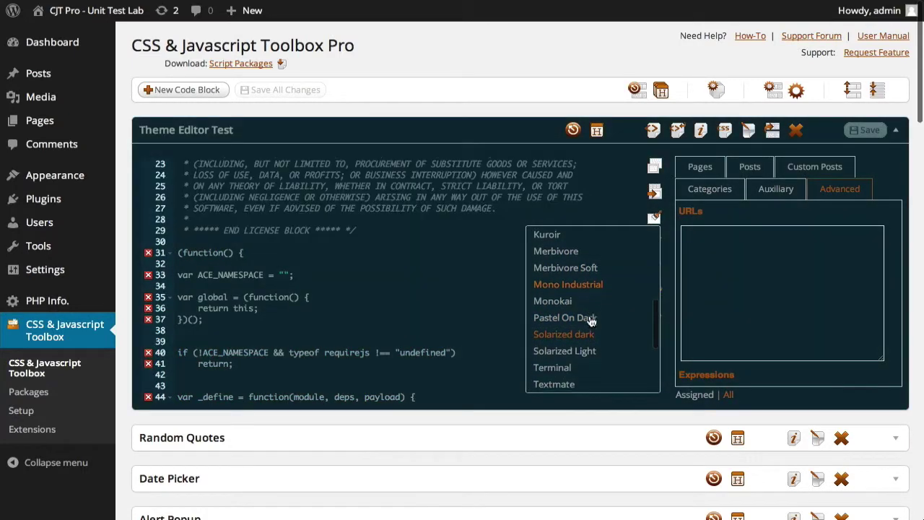
{"action": "left_click", "coordinate": [543, 351]}
{"action": "left_click", "coordinate": [553, 368]}
{"action": "scroll", "coordinate": [556, 347], "scroll_direction": "down", "scroll_amount": 1}
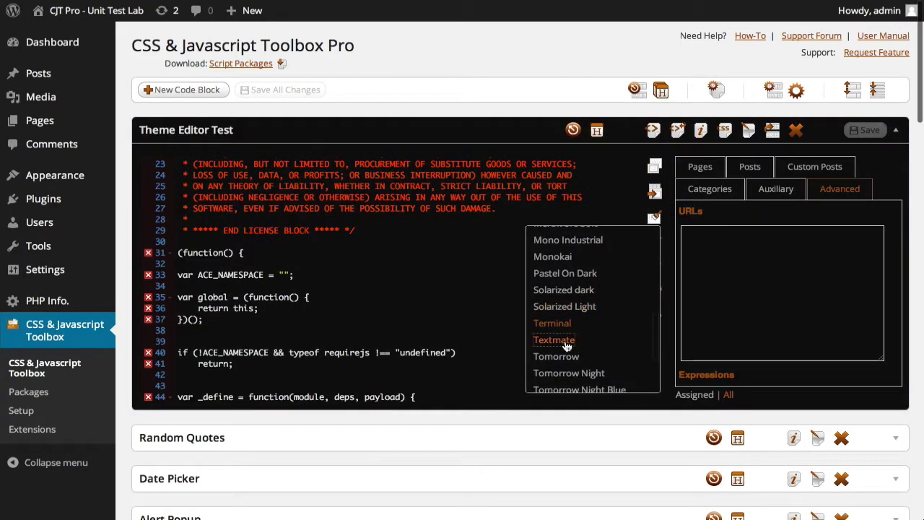
{"action": "left_click", "coordinate": [559, 339]}
{"action": "left_click", "coordinate": [565, 359]}
{"action": "left_click", "coordinate": [561, 373]}
- Preview Tomorrow Night Blue, Bright, Eighties, Twilight and Vibrant Ink, ending on XCode
{"action": "scroll", "coordinate": [574, 371], "scroll_direction": "down", "scroll_amount": 1}
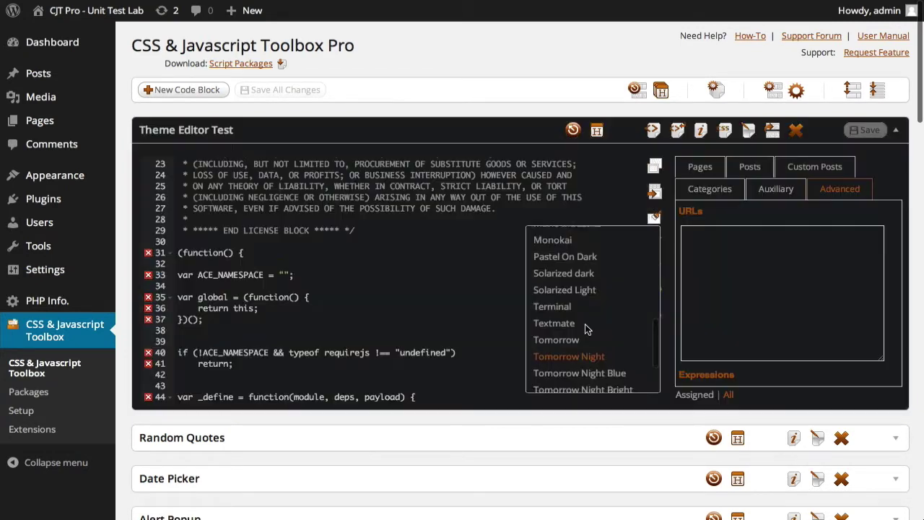
{"action": "left_click", "coordinate": [581, 370]}
{"action": "scroll", "coordinate": [582, 372], "scroll_direction": "down", "scroll_amount": 1}
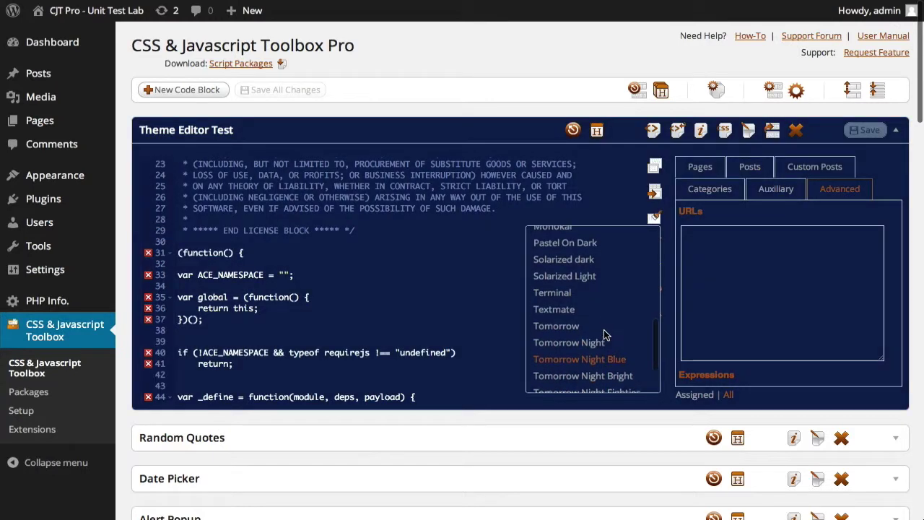
{"action": "left_click", "coordinate": [584, 373]}
{"action": "scroll", "coordinate": [583, 369], "scroll_direction": "down", "scroll_amount": 1}
{"action": "left_click", "coordinate": [583, 369]}
{"action": "scroll", "coordinate": [583, 354], "scroll_direction": "down", "scroll_amount": 3}
{"action": "left_click", "coordinate": [557, 323]}
{"action": "left_click", "coordinate": [561, 340]}
{"action": "left_click", "coordinate": [557, 356]}
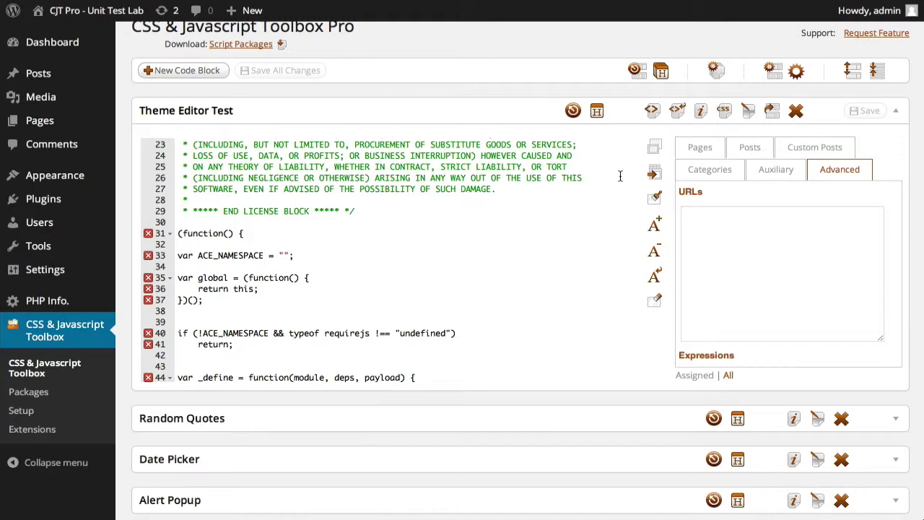
- Hide and show the page assignment panel repeatedly, leaving it collapsed
{"action": "scroll", "coordinate": [619, 176], "scroll_direction": "up", "scroll_amount": 1}
{"action": "scroll", "coordinate": [639, 184], "scroll_direction": "up", "scroll_amount": 1}
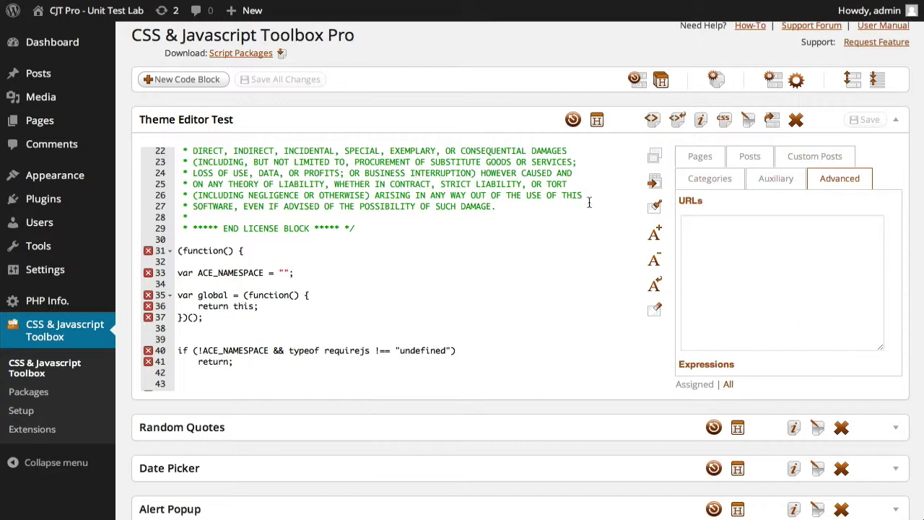
{"action": "left_click", "coordinate": [654, 181]}
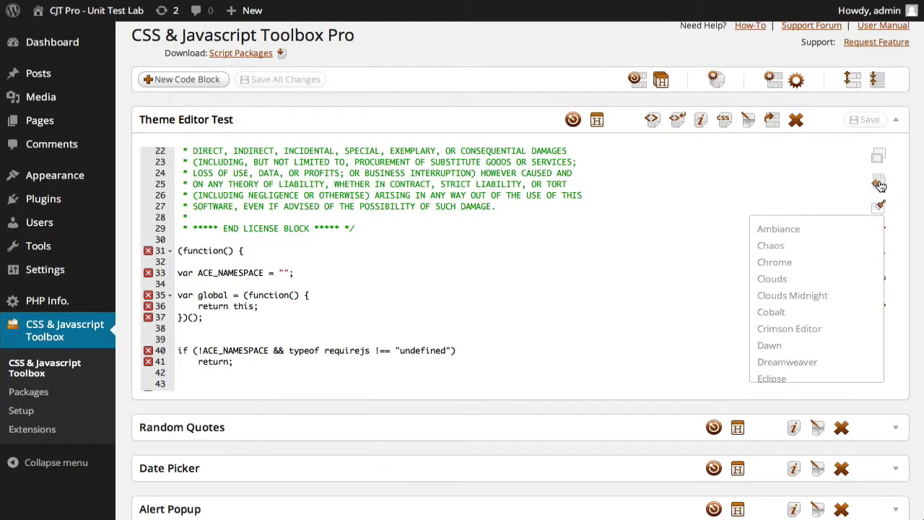
{"action": "left_click", "coordinate": [878, 183]}
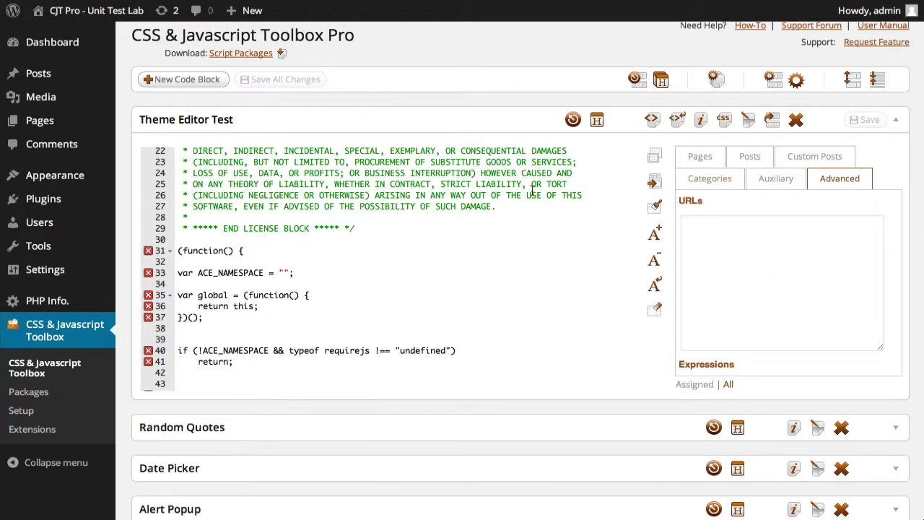
{"action": "left_click", "coordinate": [653, 182]}
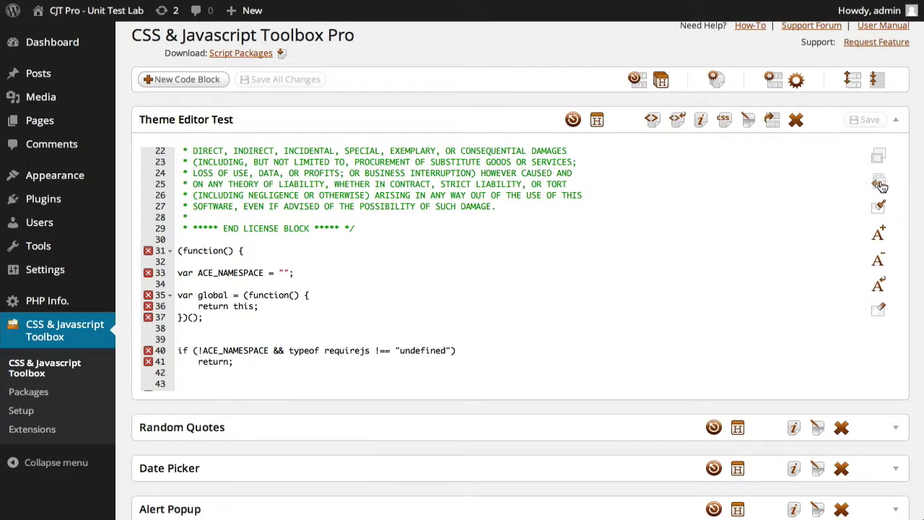
{"action": "left_click", "coordinate": [881, 186]}
{"action": "left_click", "coordinate": [657, 186]}
- Restore the assignment panel, switch the editor to fullscreen, and scroll the code back to line 1
{"action": "left_click", "coordinate": [877, 183]}
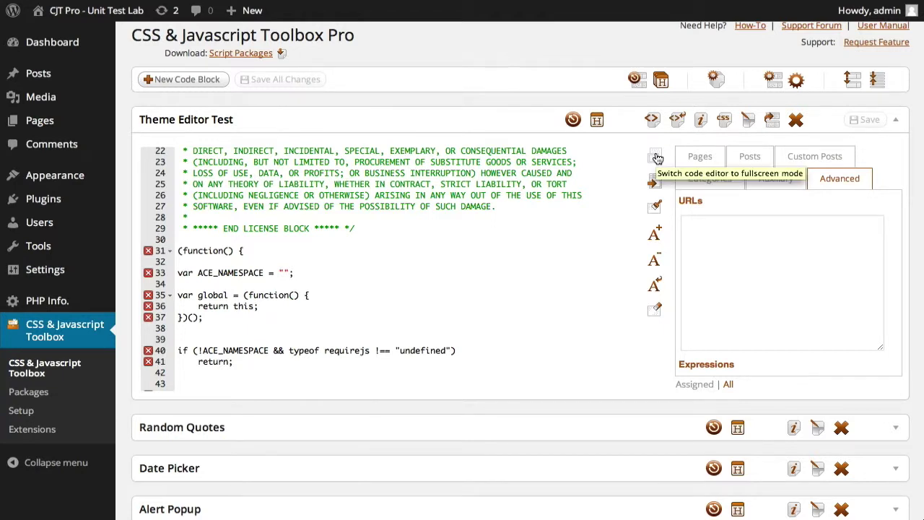
{"action": "left_click", "coordinate": [656, 157]}
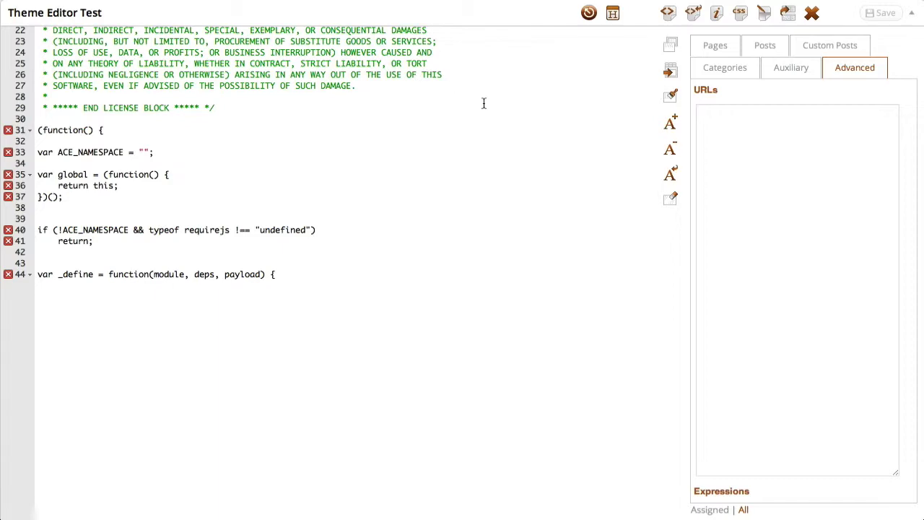
{"action": "scroll", "coordinate": [485, 134], "scroll_direction": "down", "scroll_amount": 5}
{"action": "scroll", "coordinate": [353, 148], "scroll_direction": "down", "scroll_amount": 20}
{"action": "scroll", "coordinate": [345, 197], "scroll_direction": "down", "scroll_amount": 7}
{"action": "scroll", "coordinate": [349, 194], "scroll_direction": "up", "scroll_amount": 20}
{"action": "scroll", "coordinate": [350, 195], "scroll_direction": "up", "scroll_amount": 16}
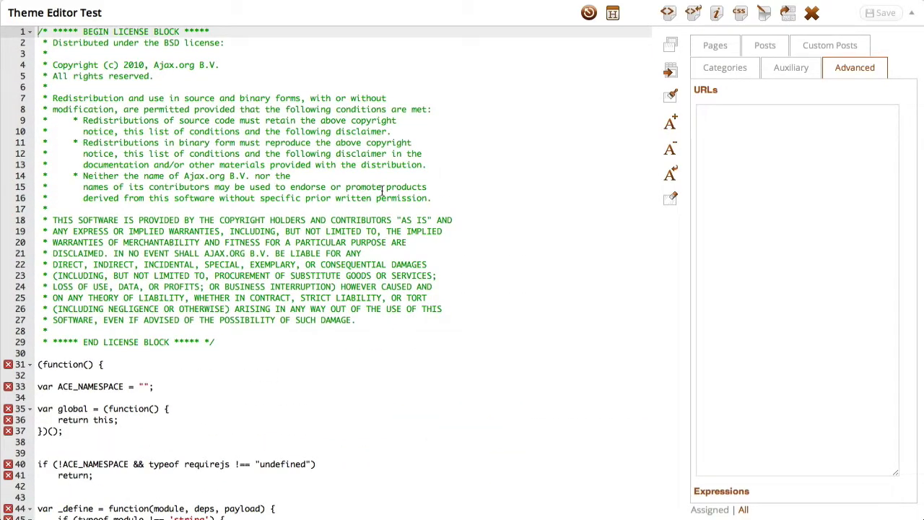
- Try the Ambiance, Chrome and Crimson Editor themes, then settle on Cobalt
{"action": "left_click", "coordinate": [666, 100]}
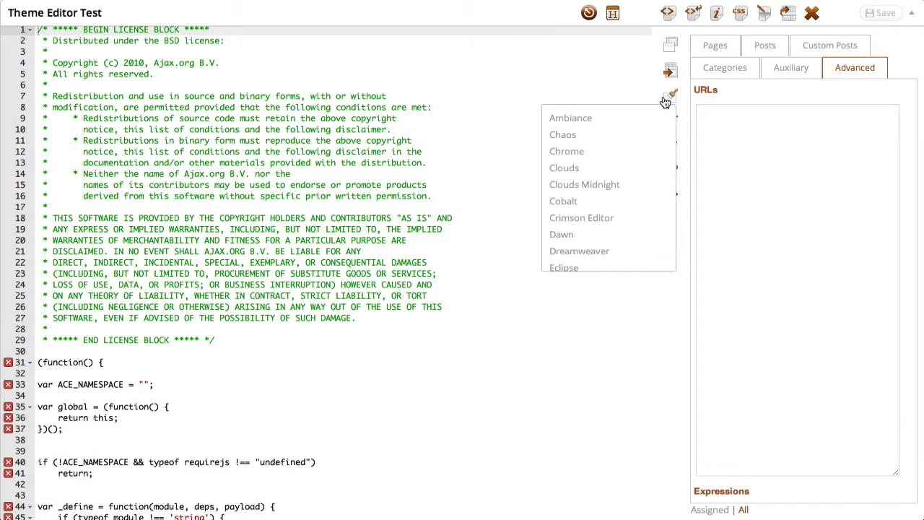
{"action": "left_click", "coordinate": [576, 120]}
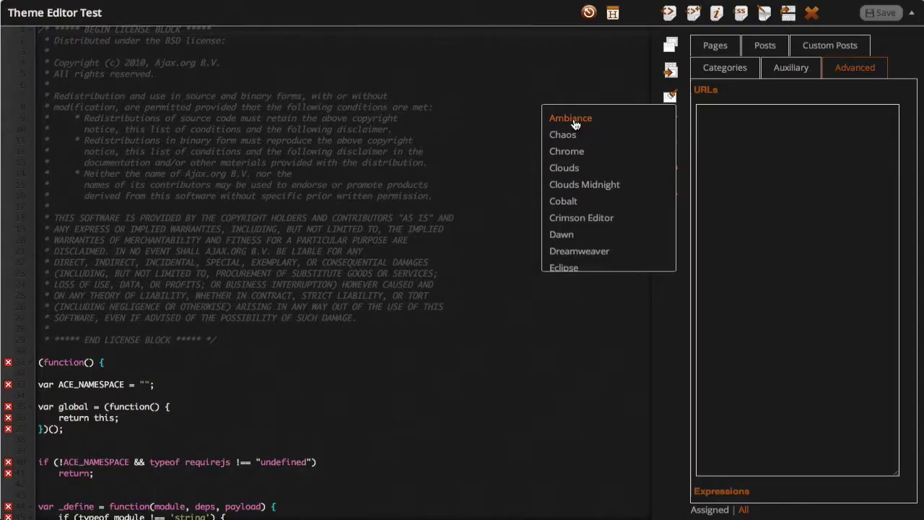
{"action": "left_click", "coordinate": [559, 134]}
{"action": "left_click", "coordinate": [563, 151]}
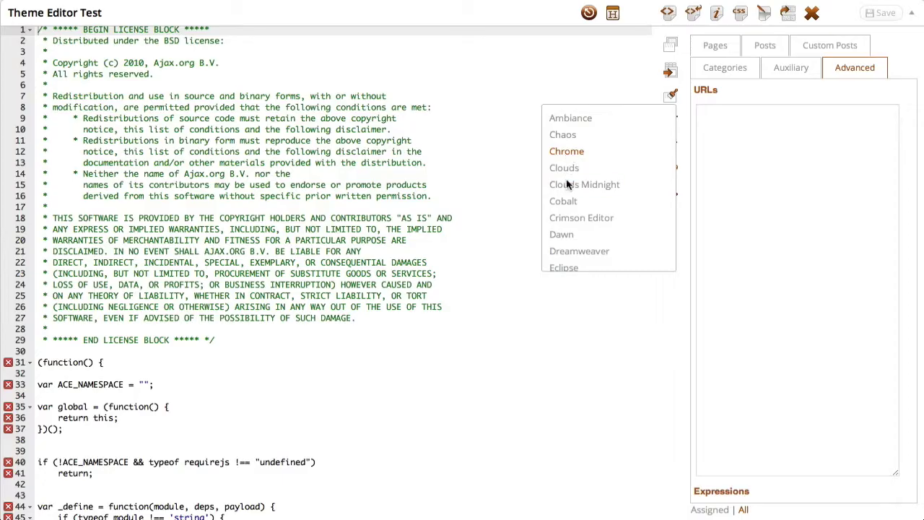
{"action": "left_click", "coordinate": [563, 218]}
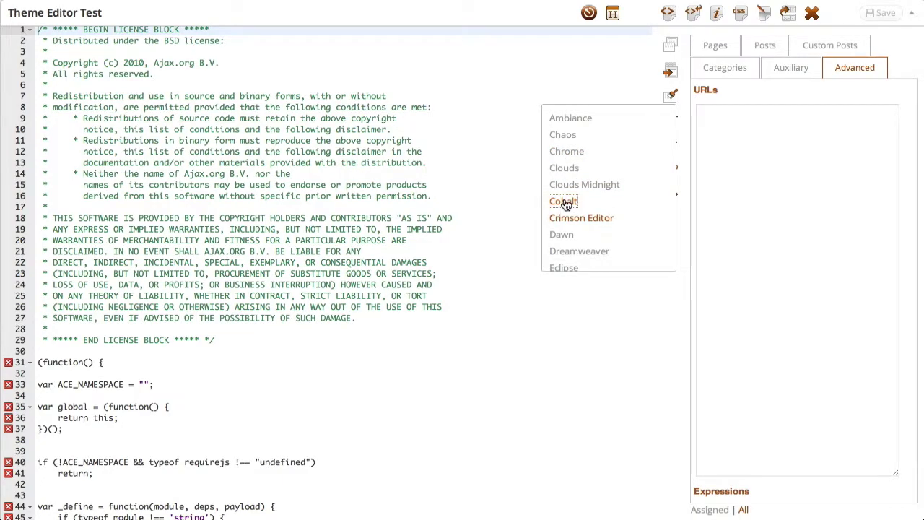
{"action": "left_click", "coordinate": [564, 202]}
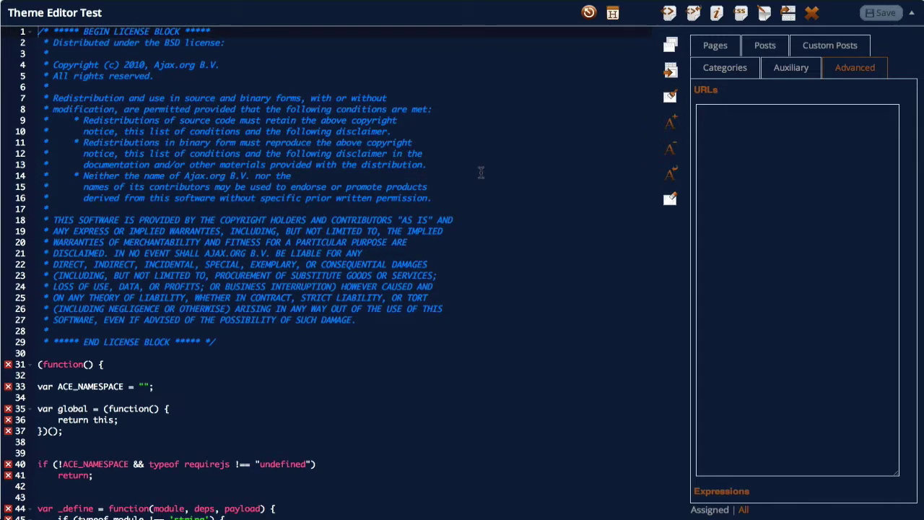
{"action": "left_click", "coordinate": [670, 71]}
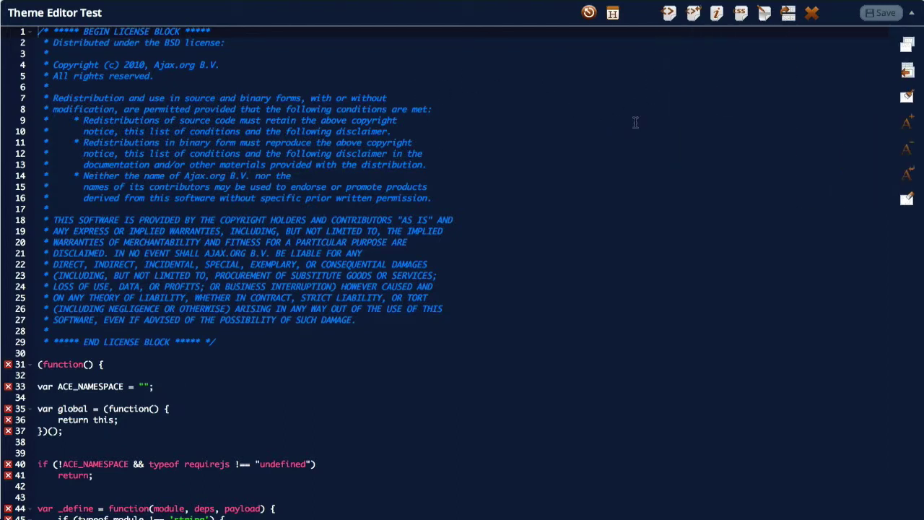
{"action": "left_click", "coordinate": [888, 78]}
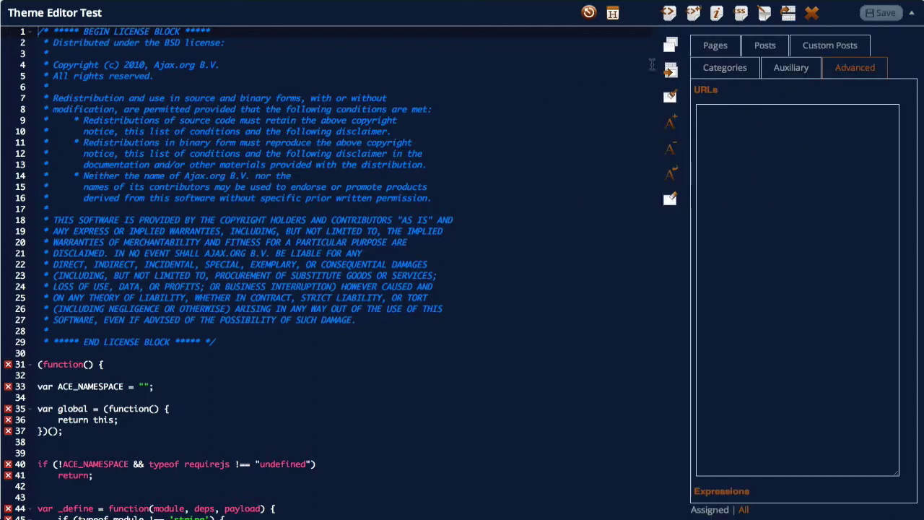
- On the Pages tab, assign Alerts Alert and save, then tick and untick it with its children
{"action": "left_click", "coordinate": [713, 45]}
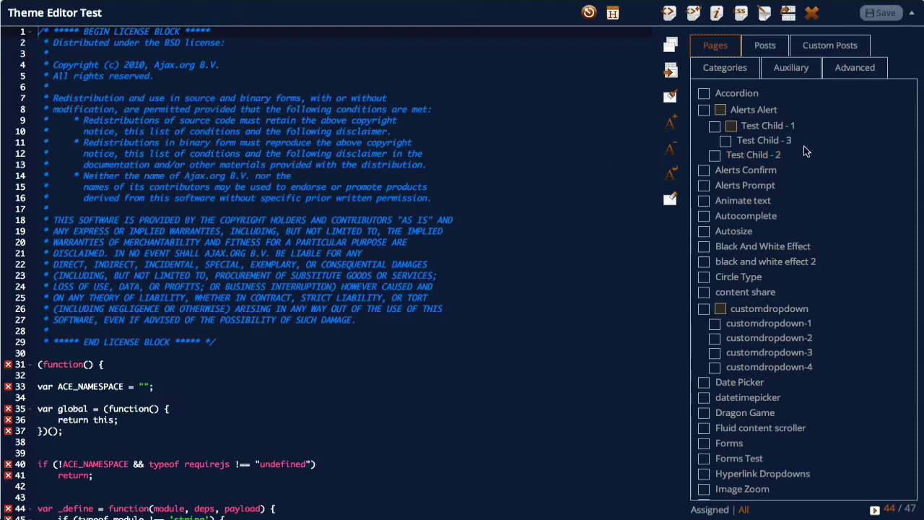
{"action": "left_click", "coordinate": [704, 113]}
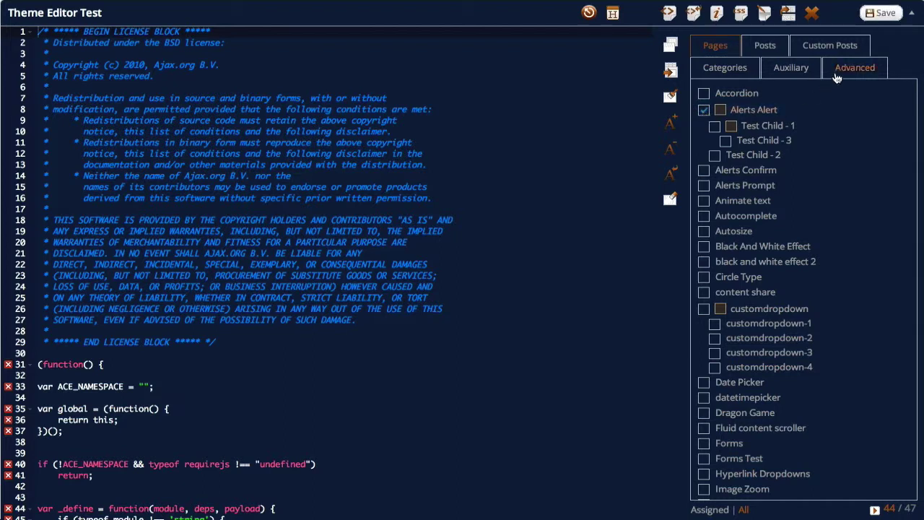
{"action": "left_click", "coordinate": [881, 15]}
{"action": "left_click", "coordinate": [720, 110]}
{"action": "left_click", "coordinate": [721, 112]}
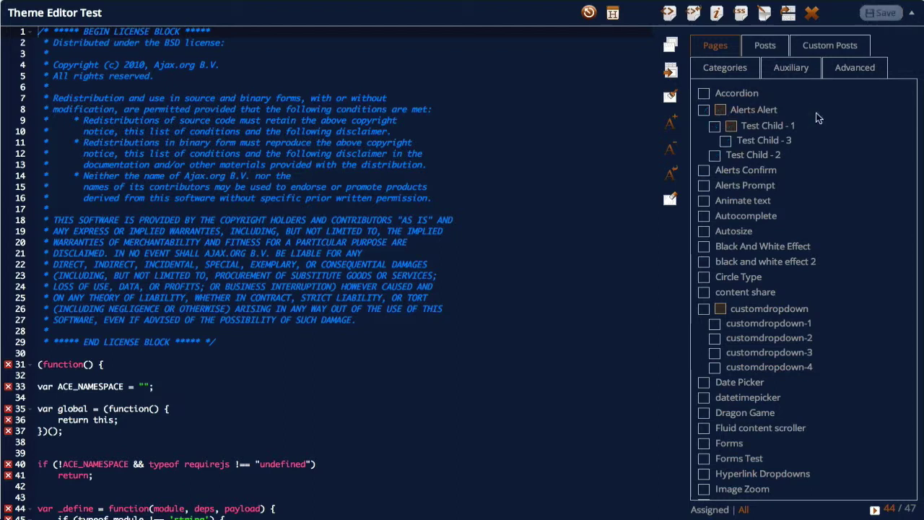
- Browse the Posts, Custom Posts, Categories and Auxiliary assignment tabs
{"action": "left_click", "coordinate": [770, 49]}
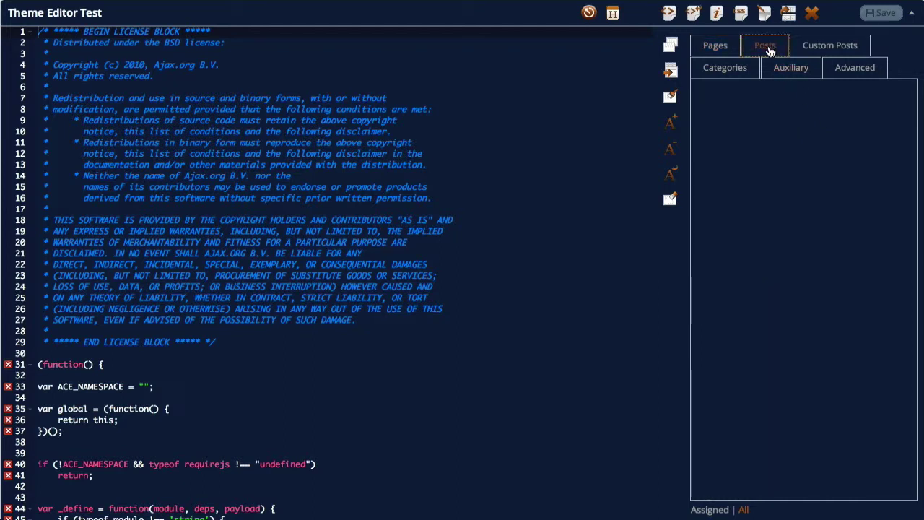
{"action": "left_click", "coordinate": [831, 46]}
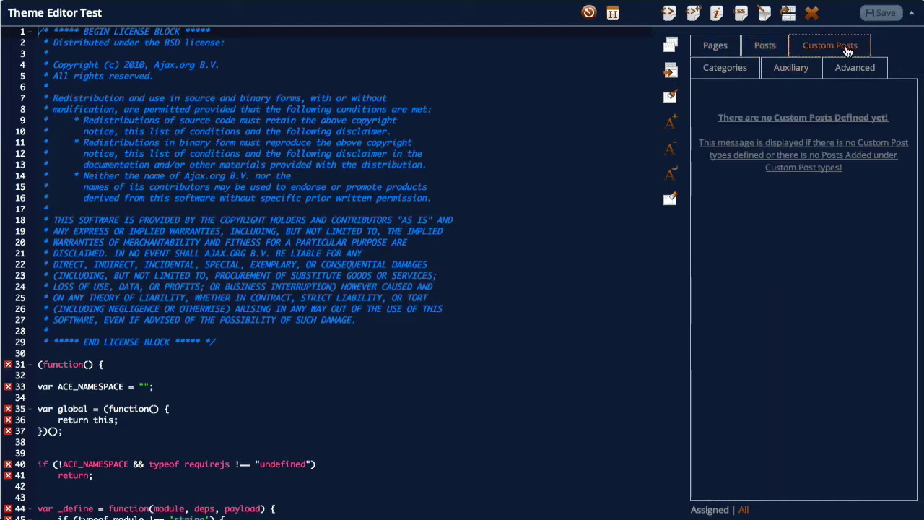
{"action": "left_click", "coordinate": [731, 73]}
{"action": "left_click", "coordinate": [737, 74]}
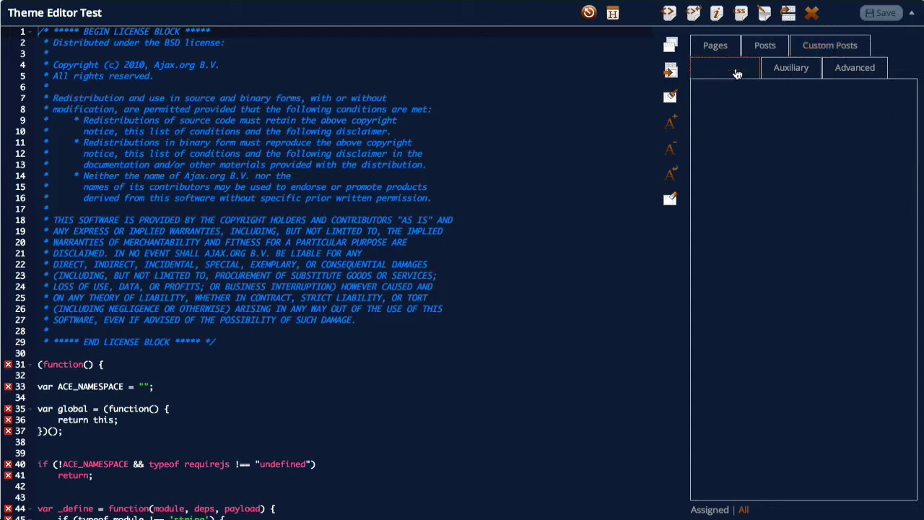
{"action": "left_click", "coordinate": [792, 73]}
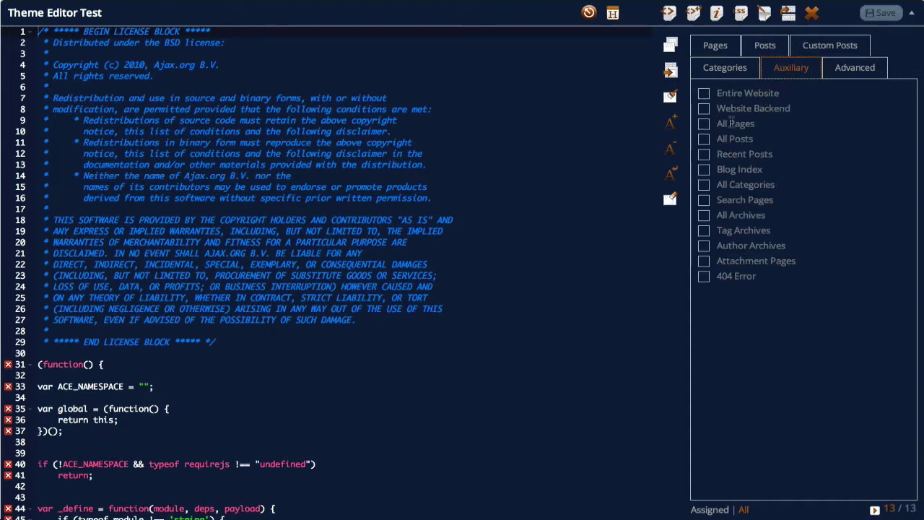
- In the Advanced tab, click into the URLs field and toggle the Expressions and URLs sections
{"action": "left_click", "coordinate": [855, 70]}
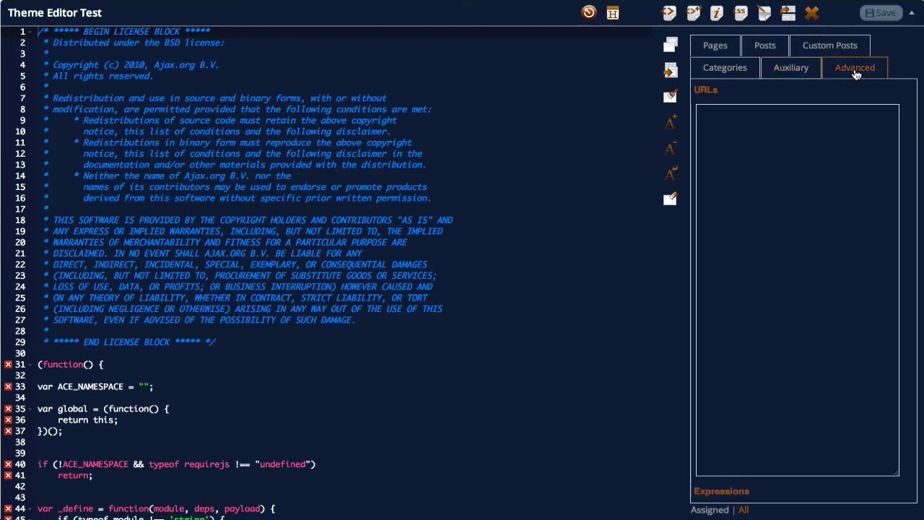
{"action": "left_click", "coordinate": [713, 115]}
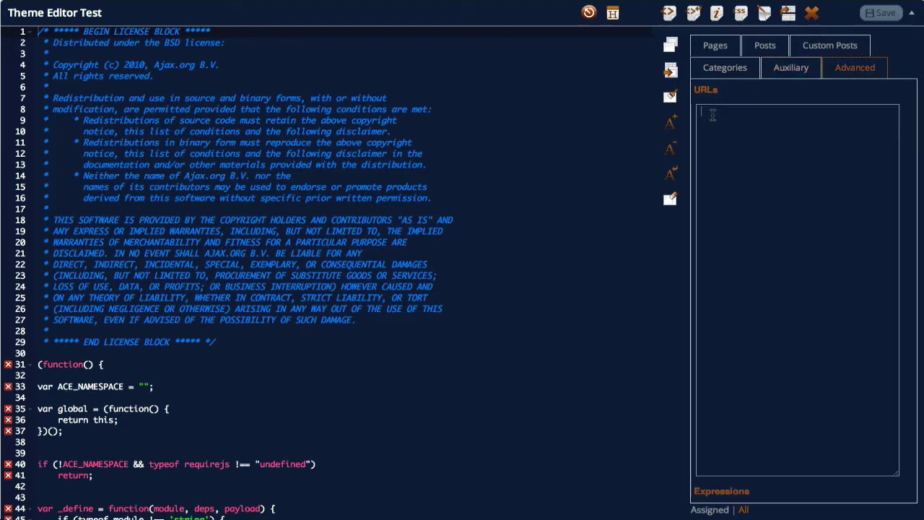
{"action": "left_click", "coordinate": [724, 494]}
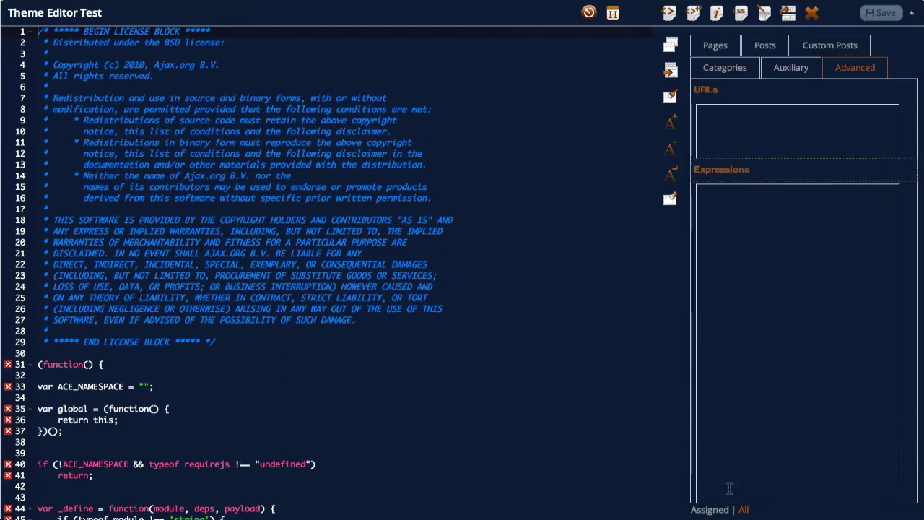
{"action": "left_click", "coordinate": [709, 92]}
- Tick Alerts Confirm on the Pages tab, check it under the Assigned filter, then return to All
{"action": "left_click", "coordinate": [718, 49]}
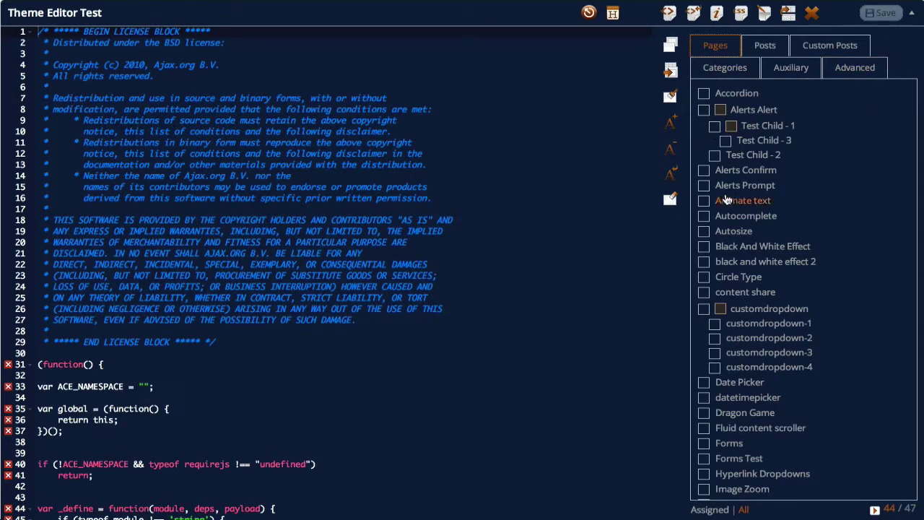
{"action": "left_click", "coordinate": [705, 171]}
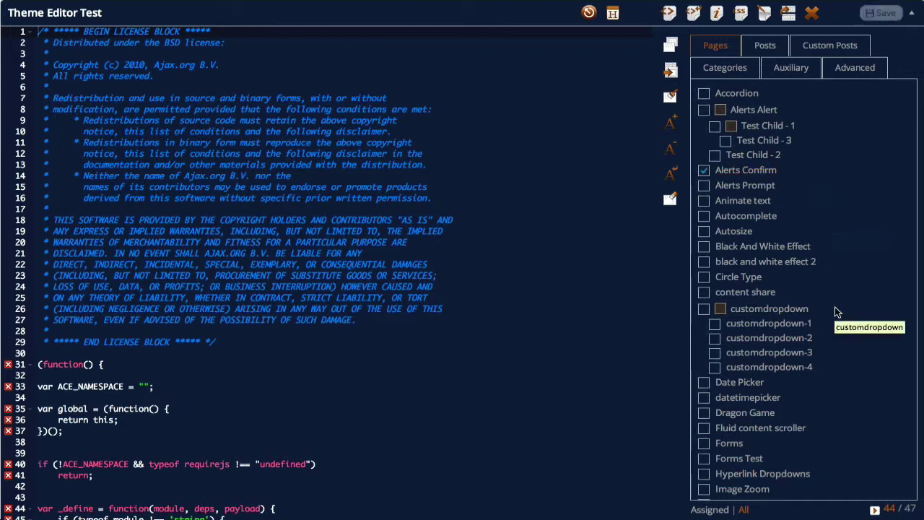
{"action": "left_click", "coordinate": [708, 508]}
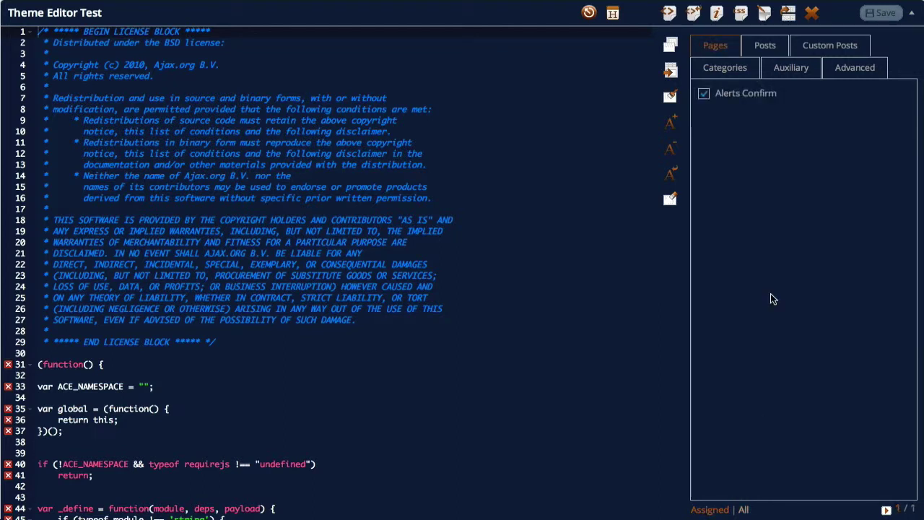
{"action": "left_click", "coordinate": [744, 511]}
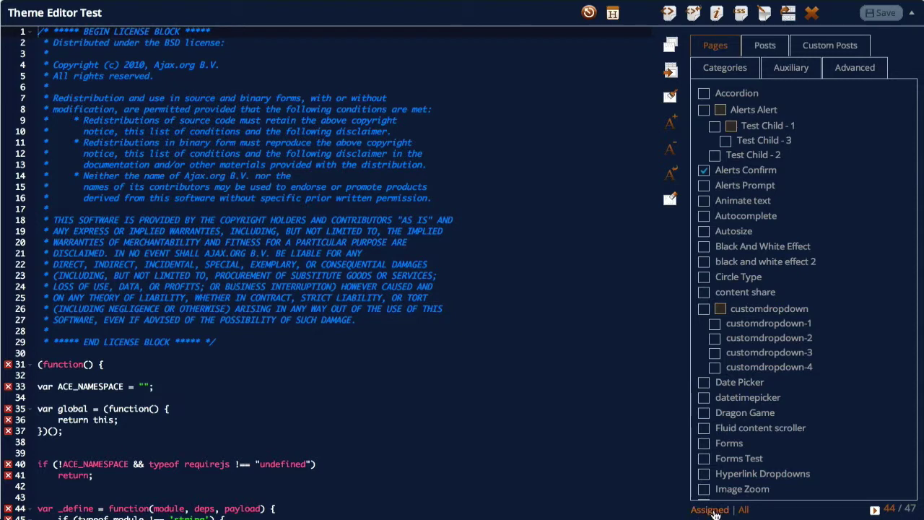
- Tick the Forms and jgallery pages further down the list and save
{"action": "scroll", "coordinate": [864, 191], "scroll_direction": "down", "scroll_amount": 1}
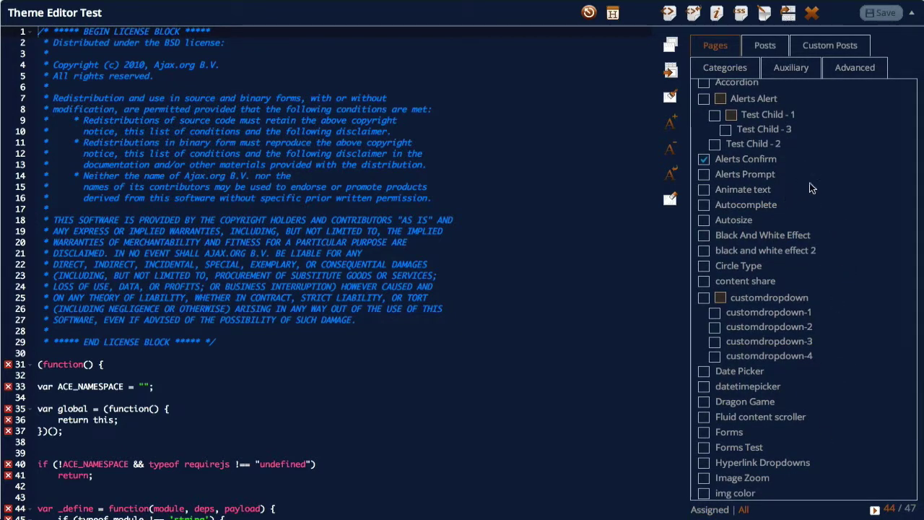
{"action": "scroll", "coordinate": [850, 323], "scroll_direction": "down", "scroll_amount": 4}
{"action": "scroll", "coordinate": [838, 343], "scroll_direction": "up", "scroll_amount": 3}
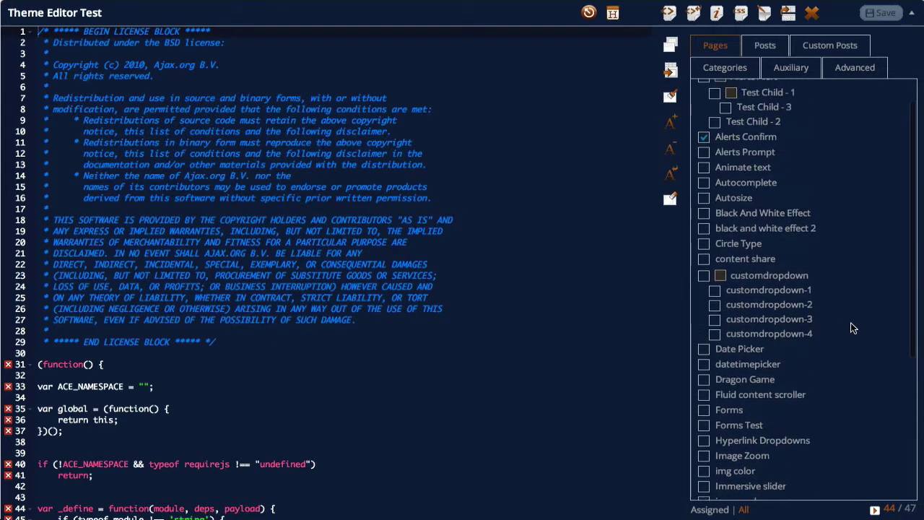
{"action": "left_click", "coordinate": [704, 410]}
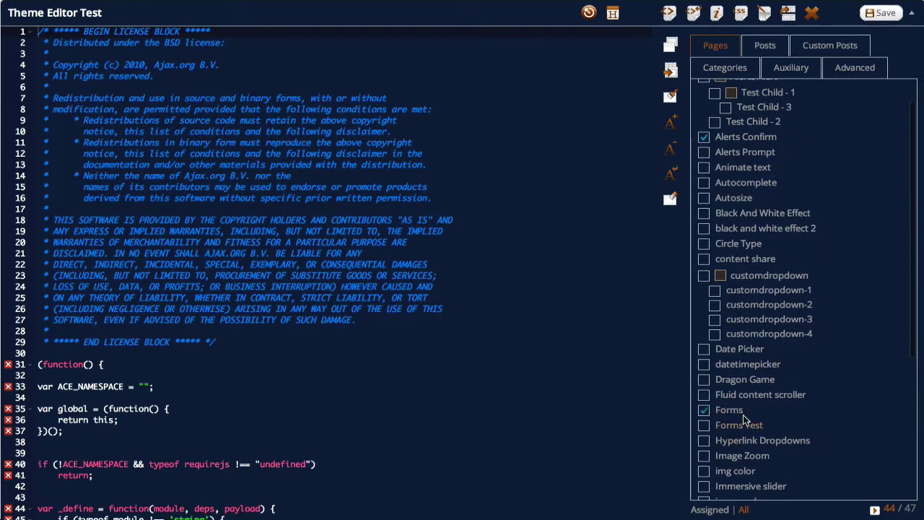
{"action": "scroll", "coordinate": [744, 414], "scroll_direction": "down", "scroll_amount": 2}
{"action": "left_click", "coordinate": [704, 468]}
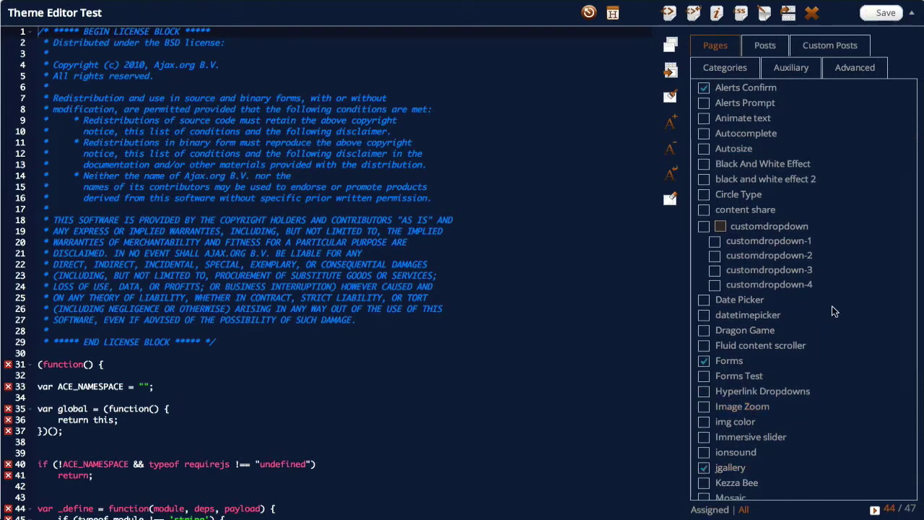
{"action": "left_click", "coordinate": [879, 13]}
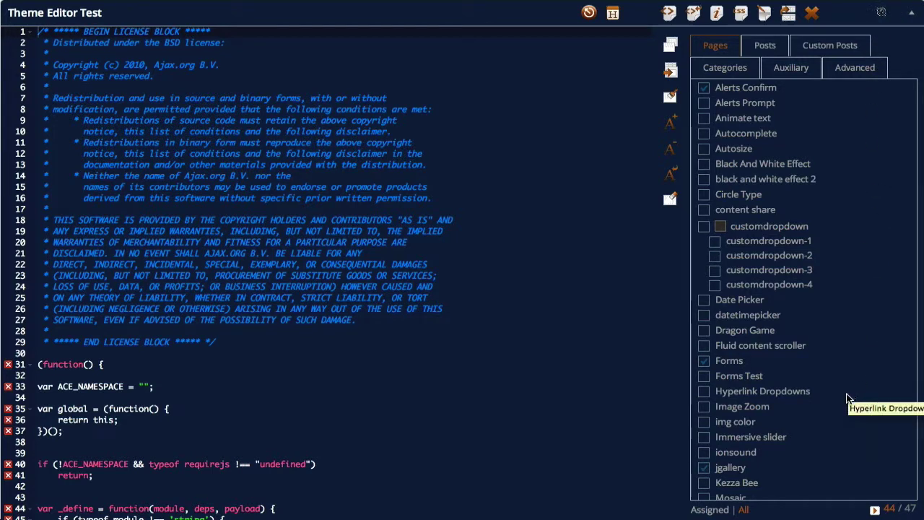
- Check the Assigned filter, switch back to All, and untick Alerts Confirm and Forms
{"action": "left_click", "coordinate": [709, 509]}
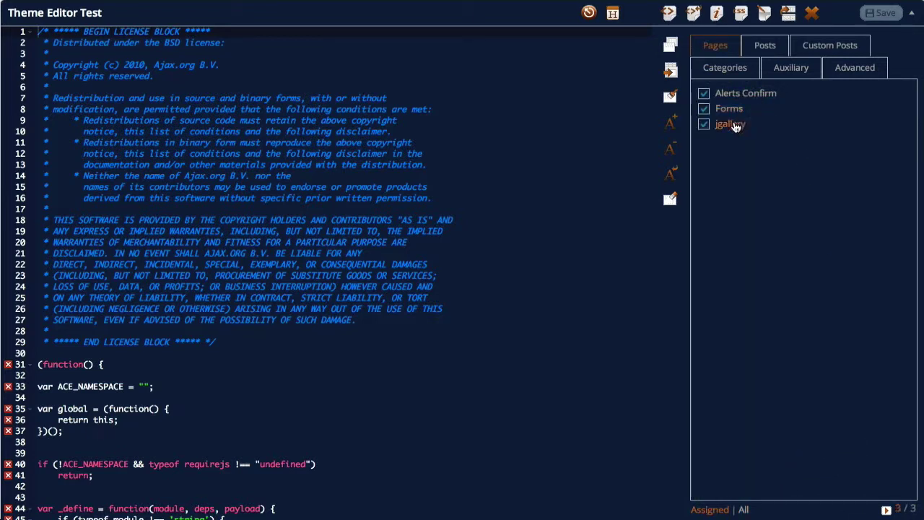
{"action": "left_click", "coordinate": [742, 510]}
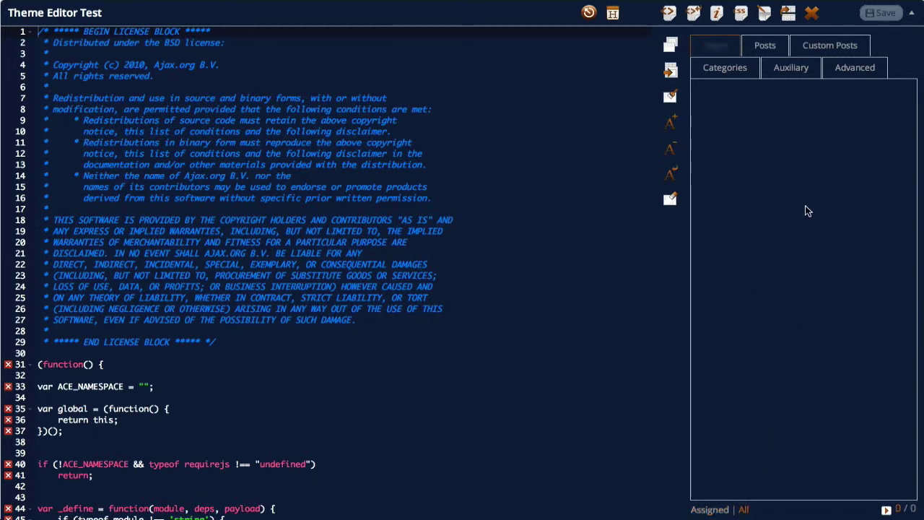
{"action": "left_click", "coordinate": [704, 170]}
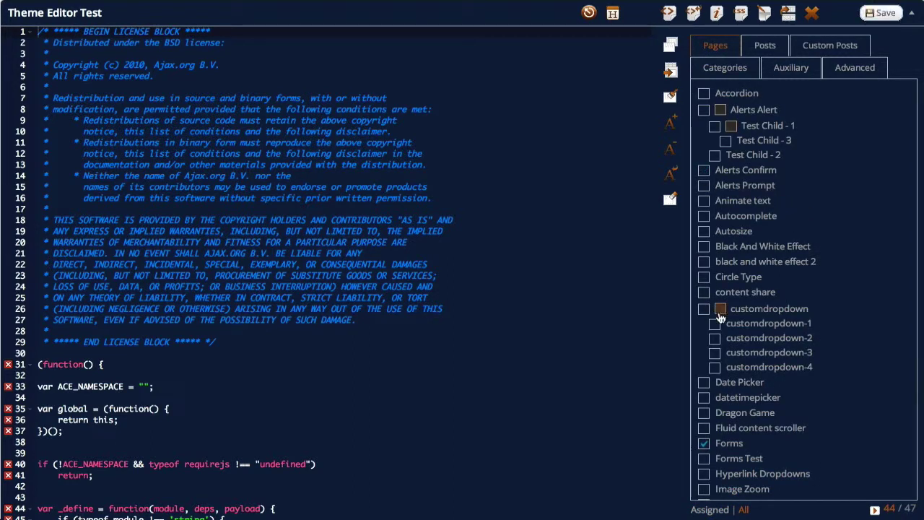
{"action": "left_click", "coordinate": [714, 441]}
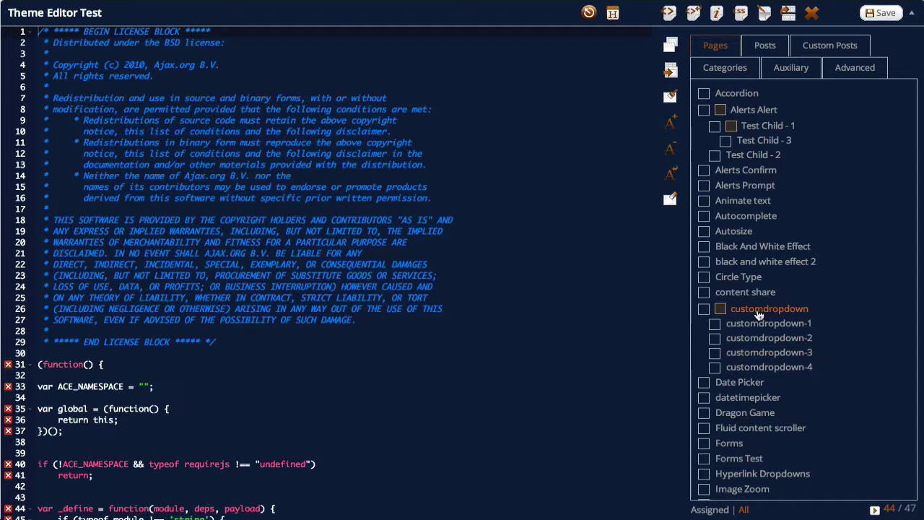